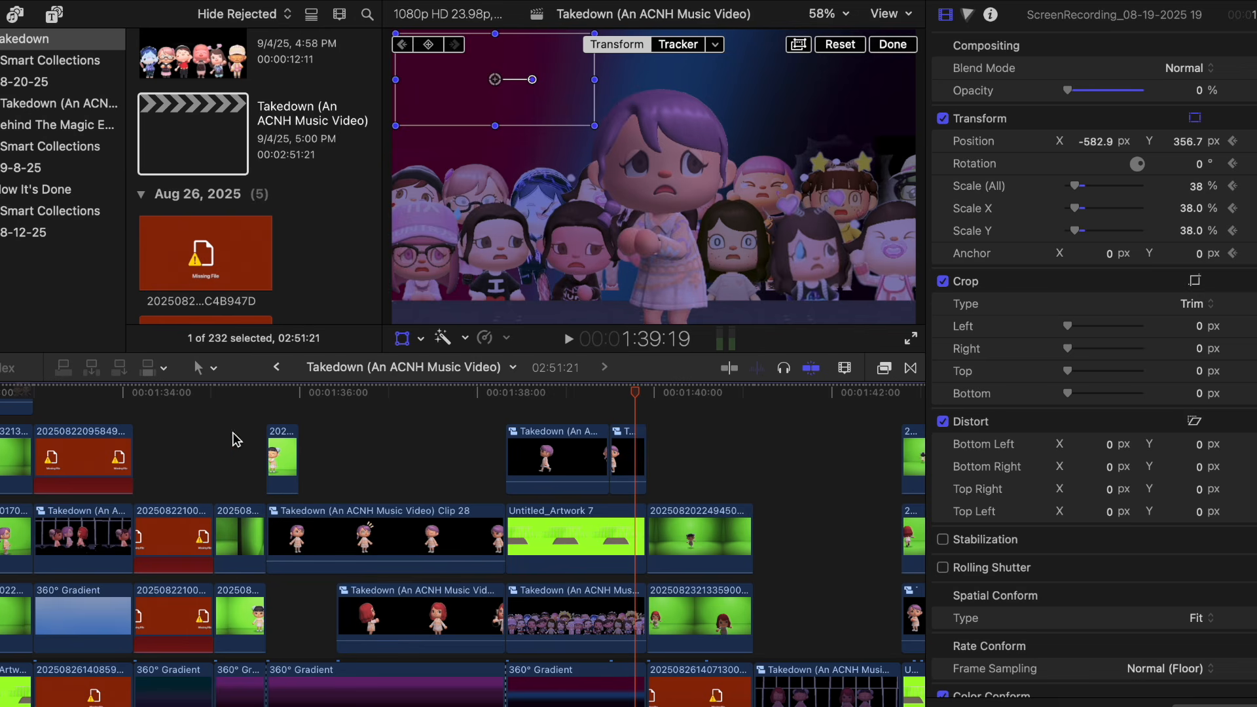
Step: Scrub through the Takedown timeline from 1:35:07 onward to review the layered green-screen shots
left_click(239, 440)
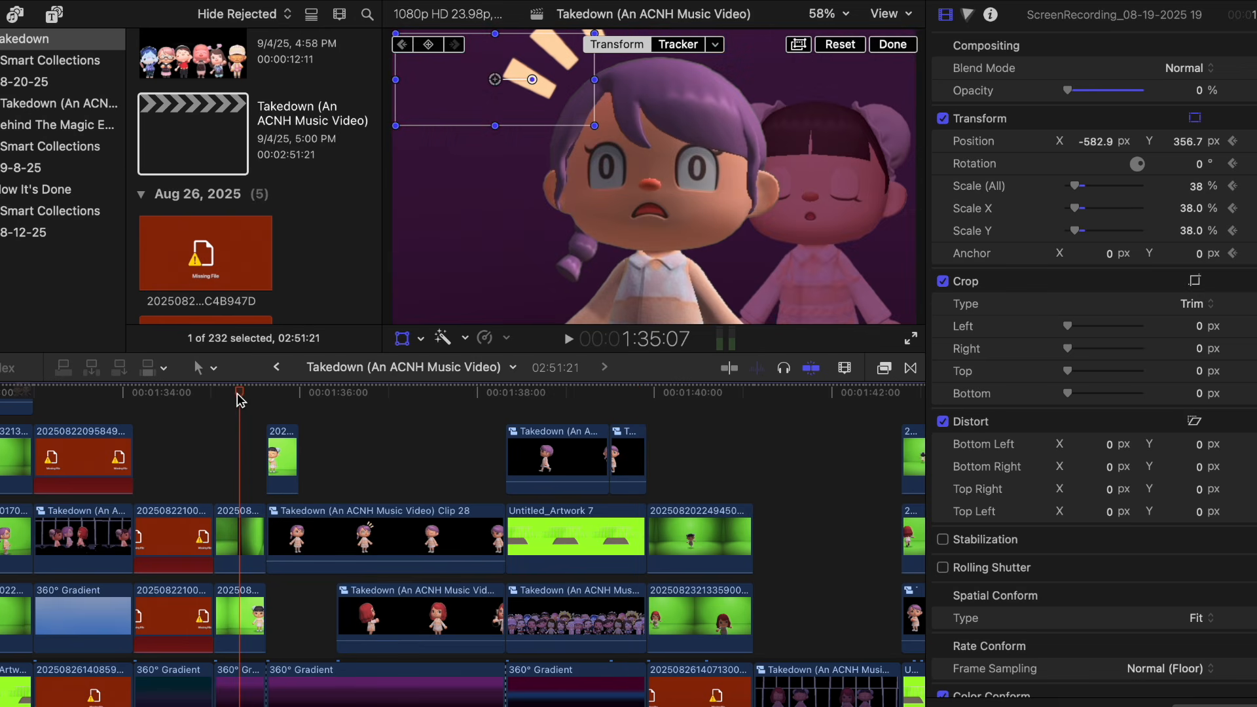
left_click_drag(239, 396, 290, 398)
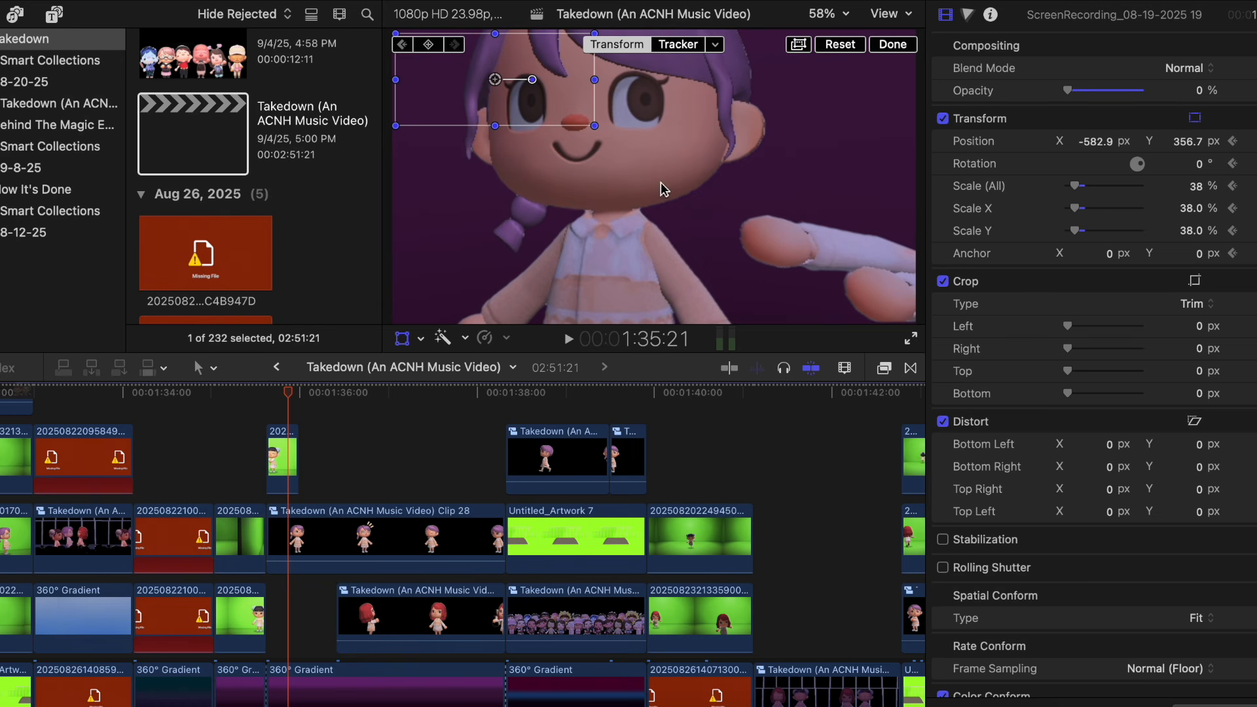
left_click_drag(289, 393, 616, 366)
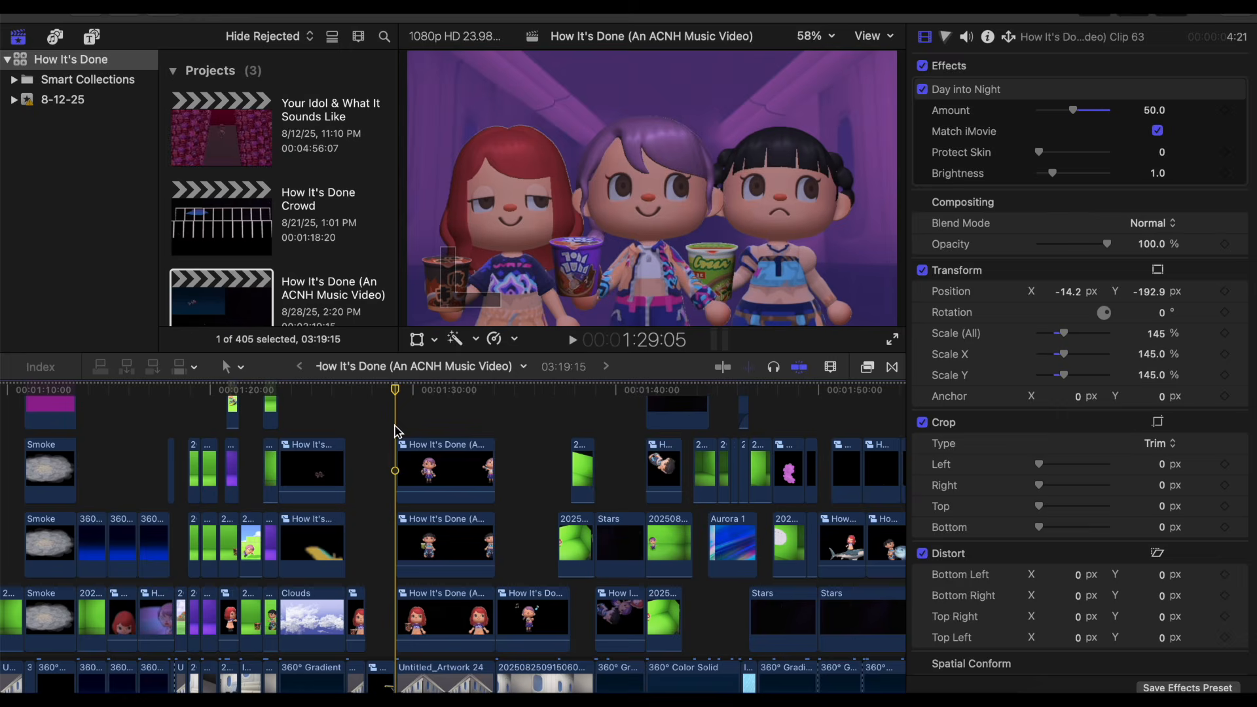
Step: Play the How It's Done timeline from 1:29:05 and open Clip 64, the compound clip of the character holding the green cup
key("space")
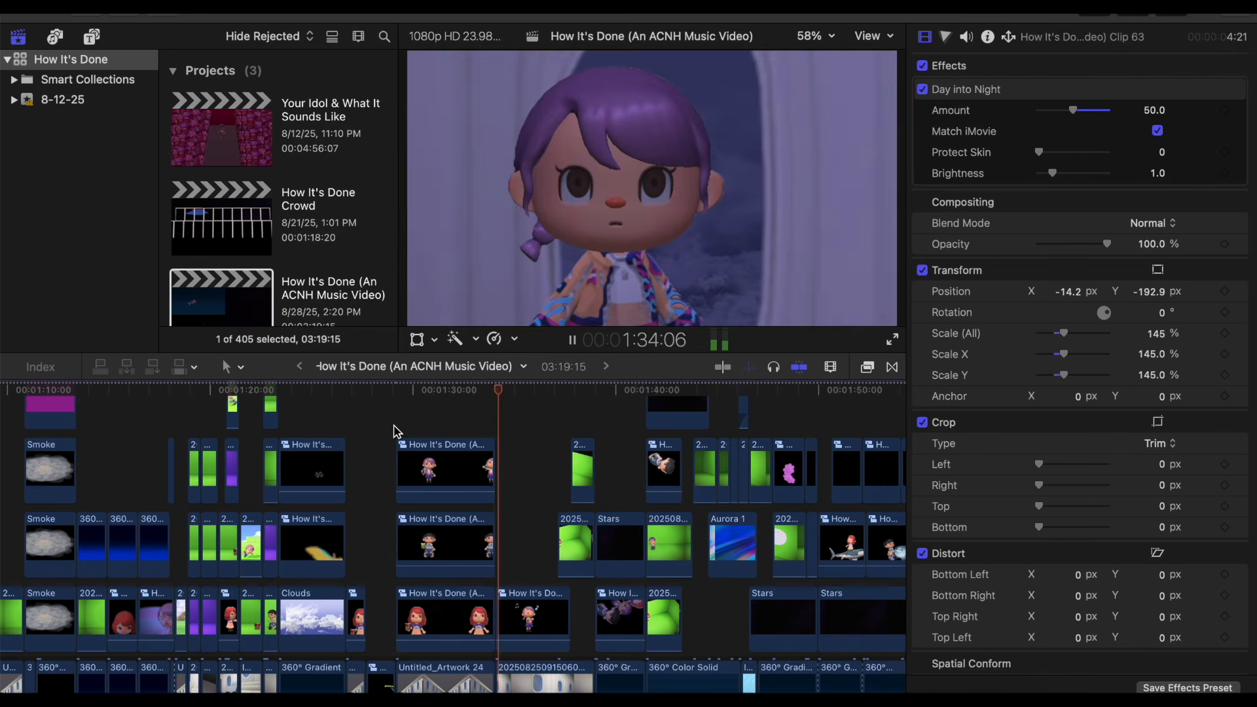
left_click(405, 534)
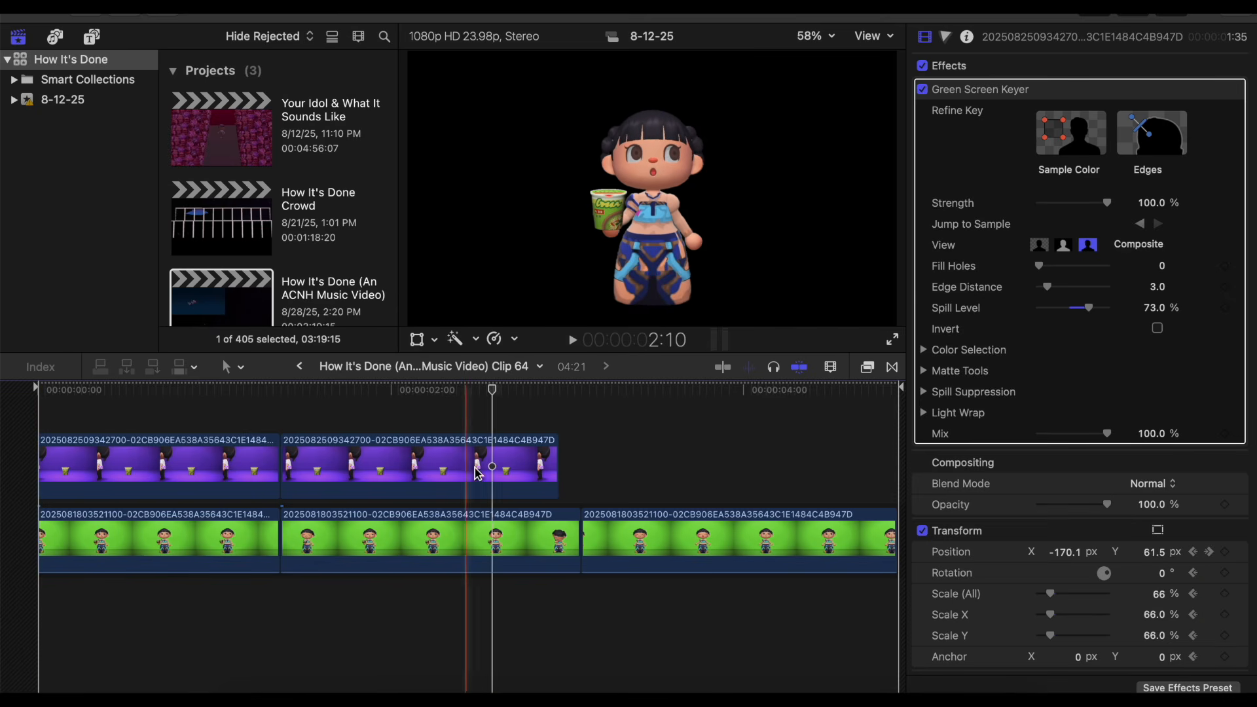
Step: Move the second purple-screen cup clip over the last green-screen clip, preview the character without it, and return it to its original place
left_click_drag(419, 473, 720, 474)
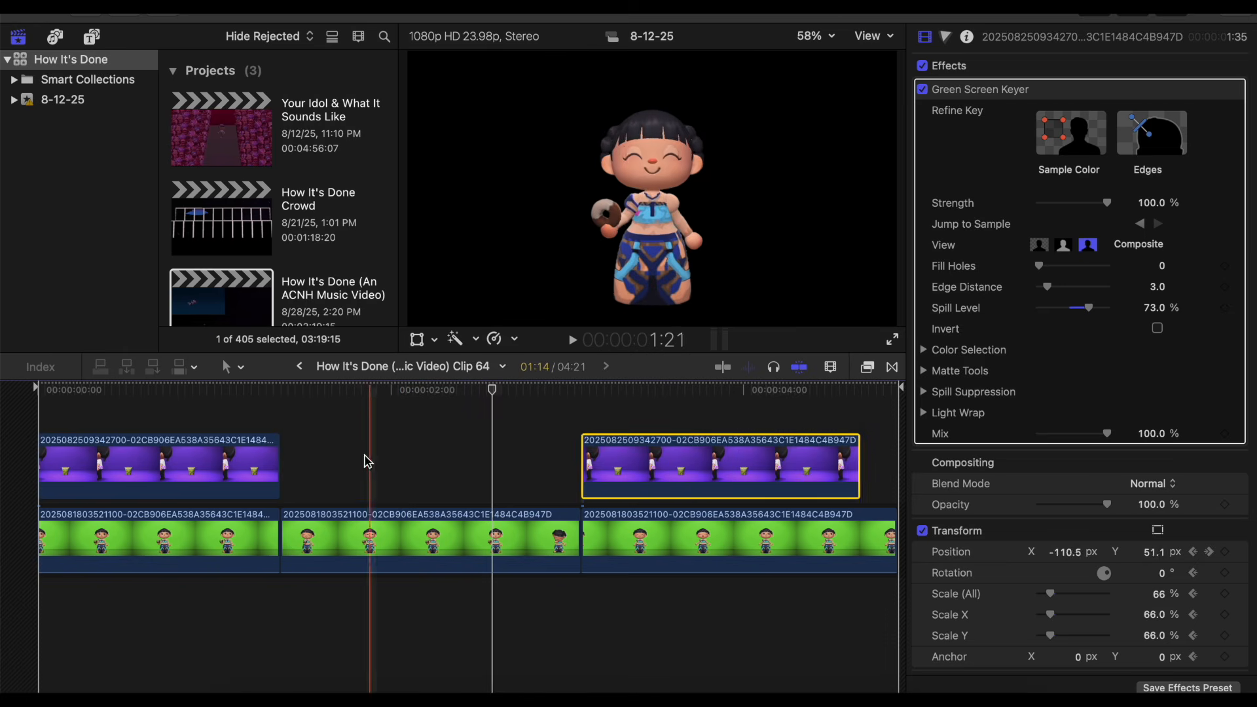
left_click(308, 450)
key("space")
left_click_drag(666, 469, 370, 469)
left_click(320, 469)
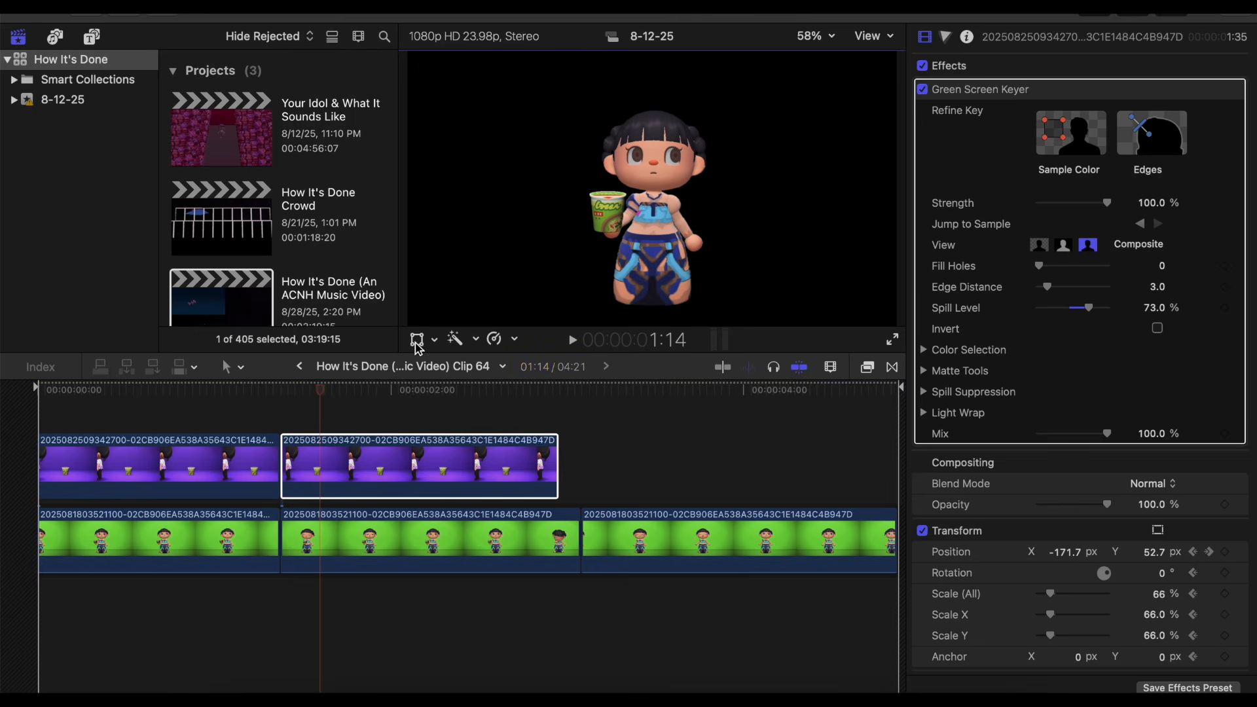
Step: Review the How It's Done sequence from 1:45:11, selecting the pink flower clip at 1:47:18 and scrubbing to 1:54:03
key("space")
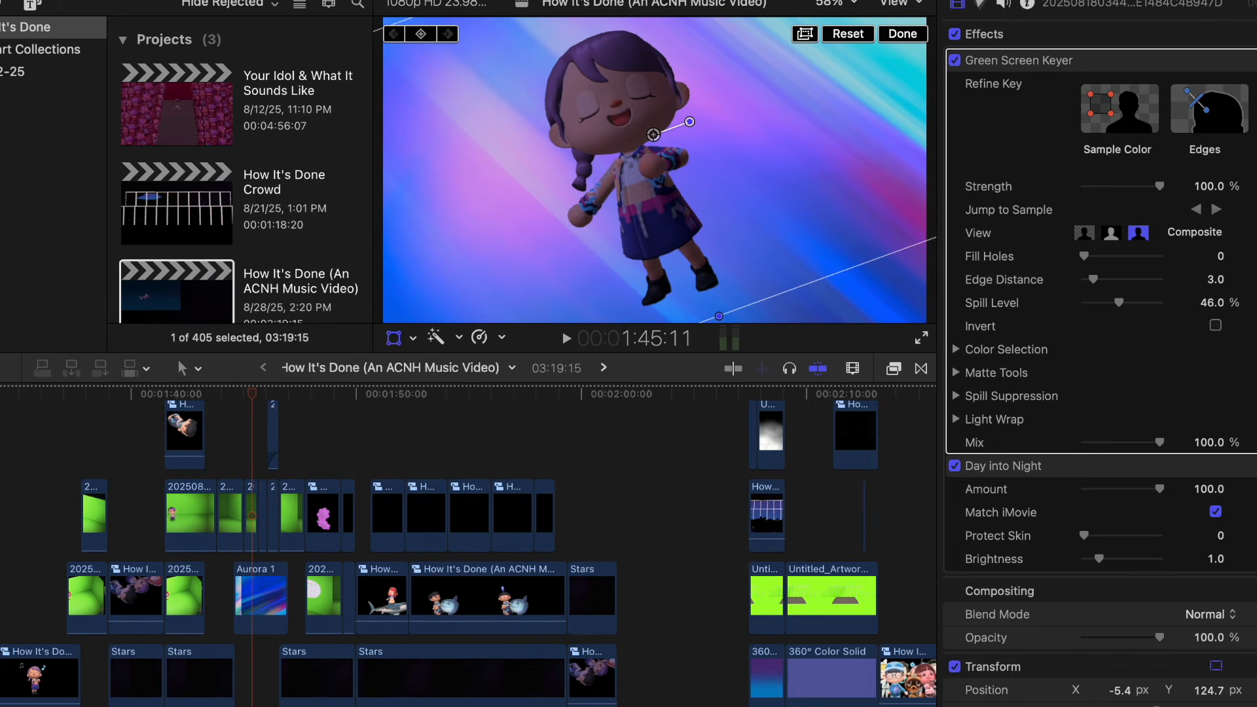
key("space")
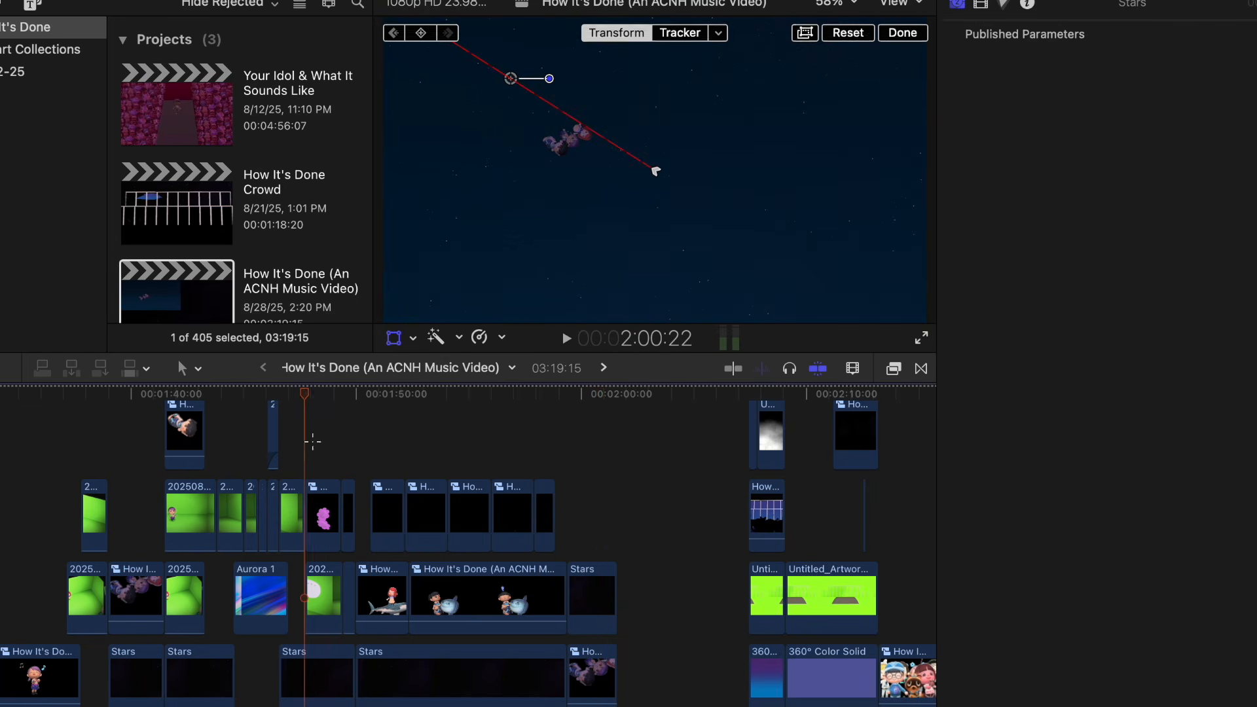
left_click(310, 439)
scroll(310, 439, "down", 1)
scroll(310, 439, "right", 1)
key("super+equal")
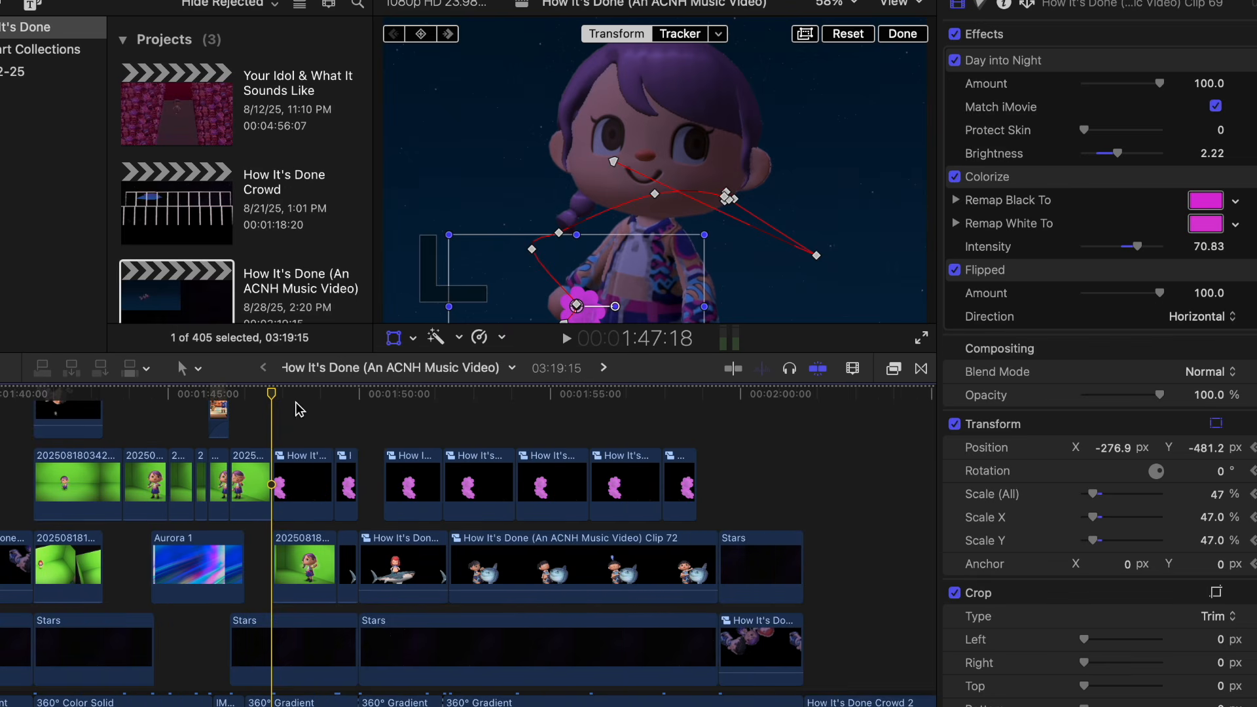
left_click_drag(285, 398, 524, 423)
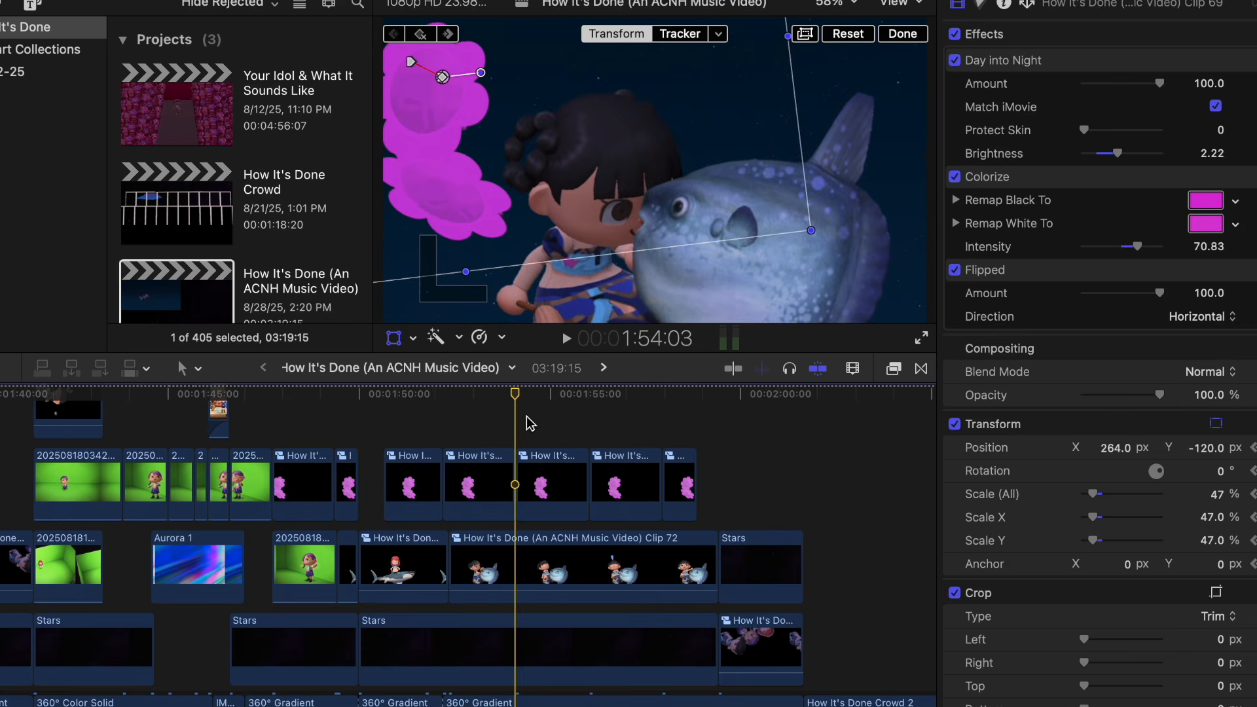
Step: Examine the flower and shark clips around 1:52:05 at a closer timeline scale and play that section
key("super+equal")
key("super+equal")
scroll(526, 419, "left", 5)
left_click_drag(478, 395, 611, 401)
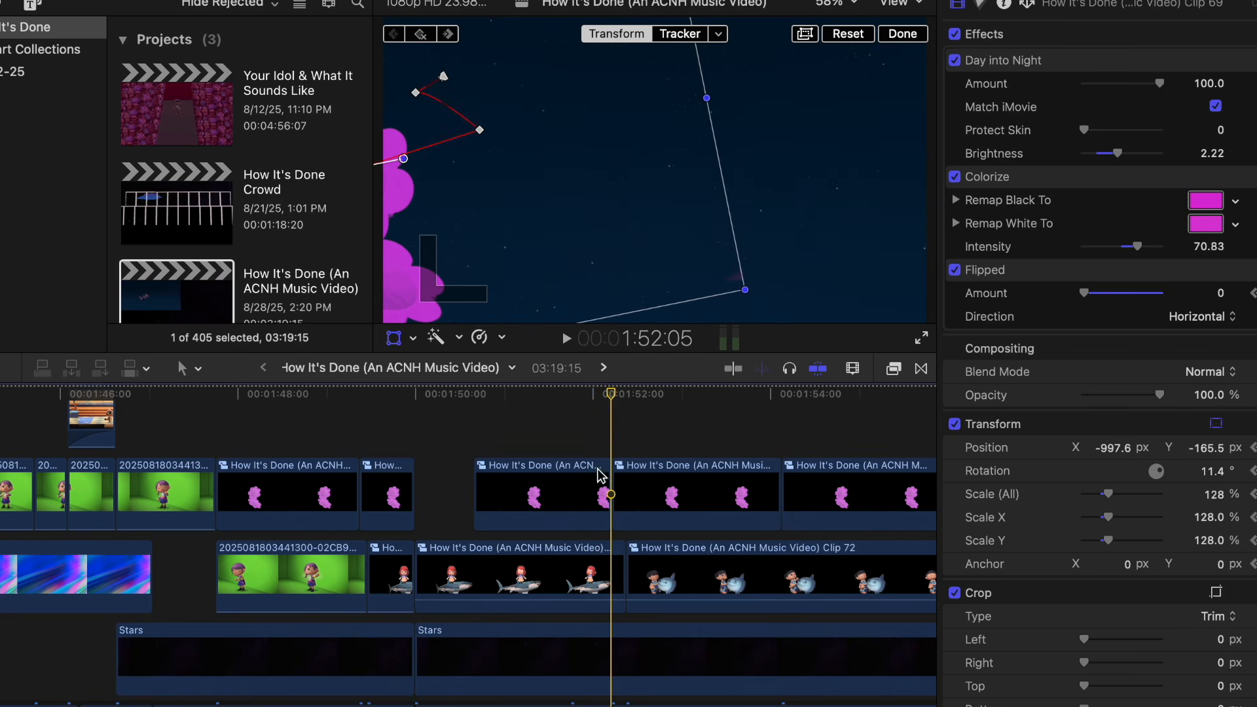
left_click(603, 557)
left_click(603, 409)
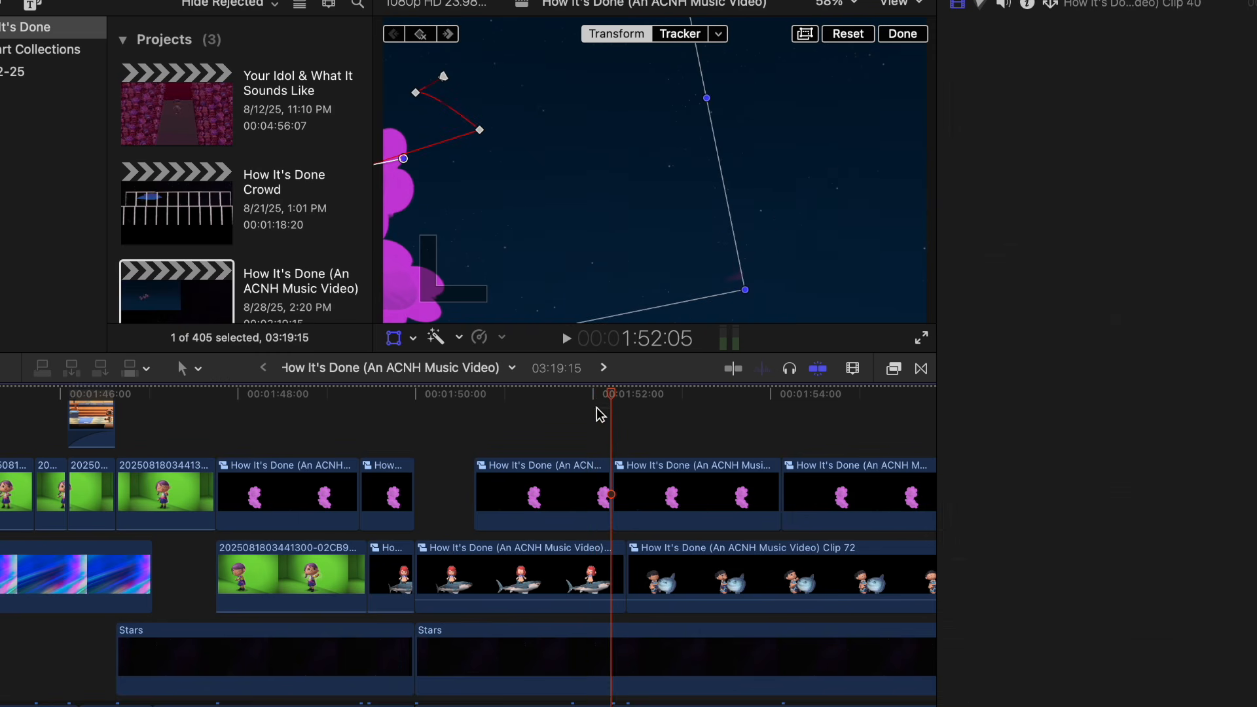
left_click_drag(611, 399, 711, 417)
key("super+minus")
left_click(541, 434)
key("space")
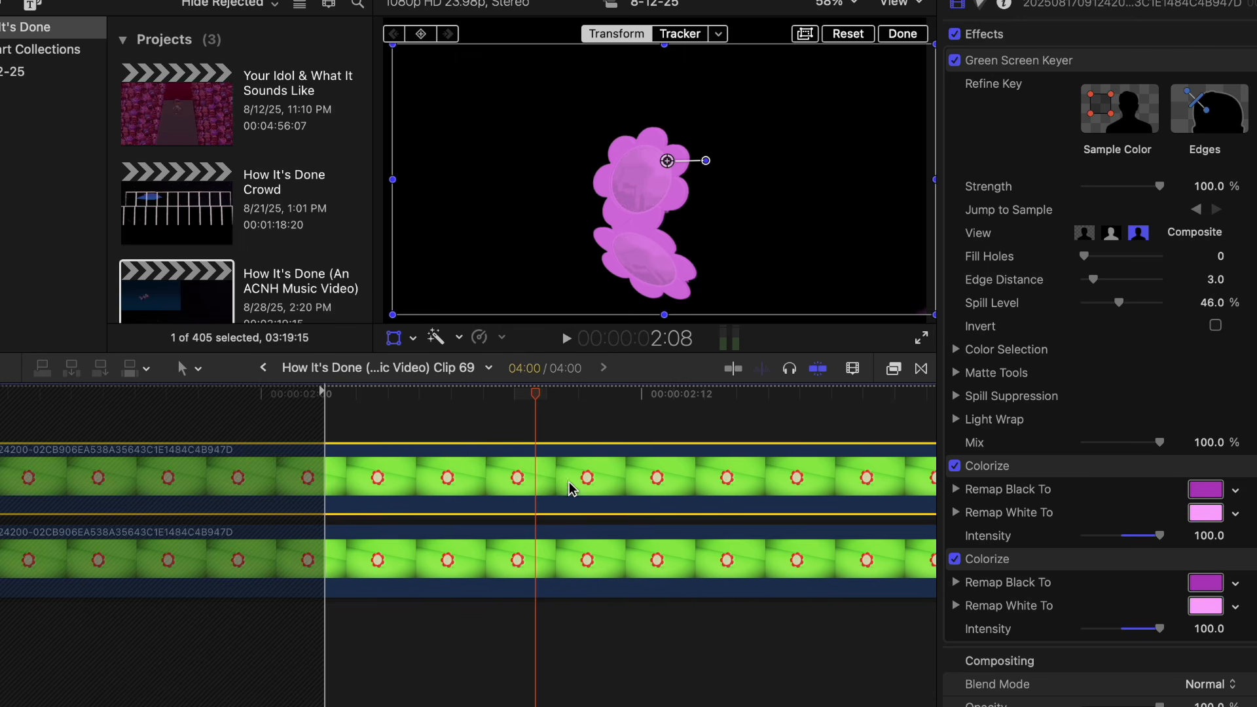
Step: Disable both Colorize effects on the upper flower clip inside compound Clip 69
key("super+minus")
key("super+minus")
key("super+minus")
key("super+minus")
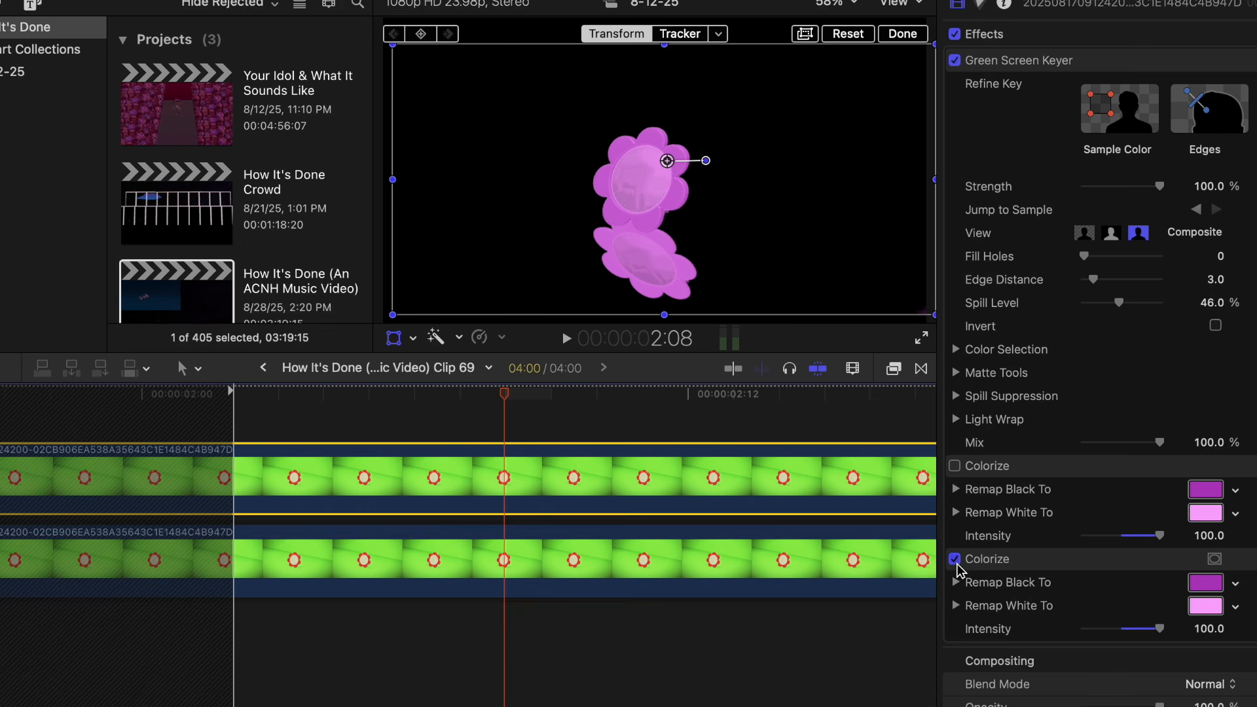
left_click(954, 559)
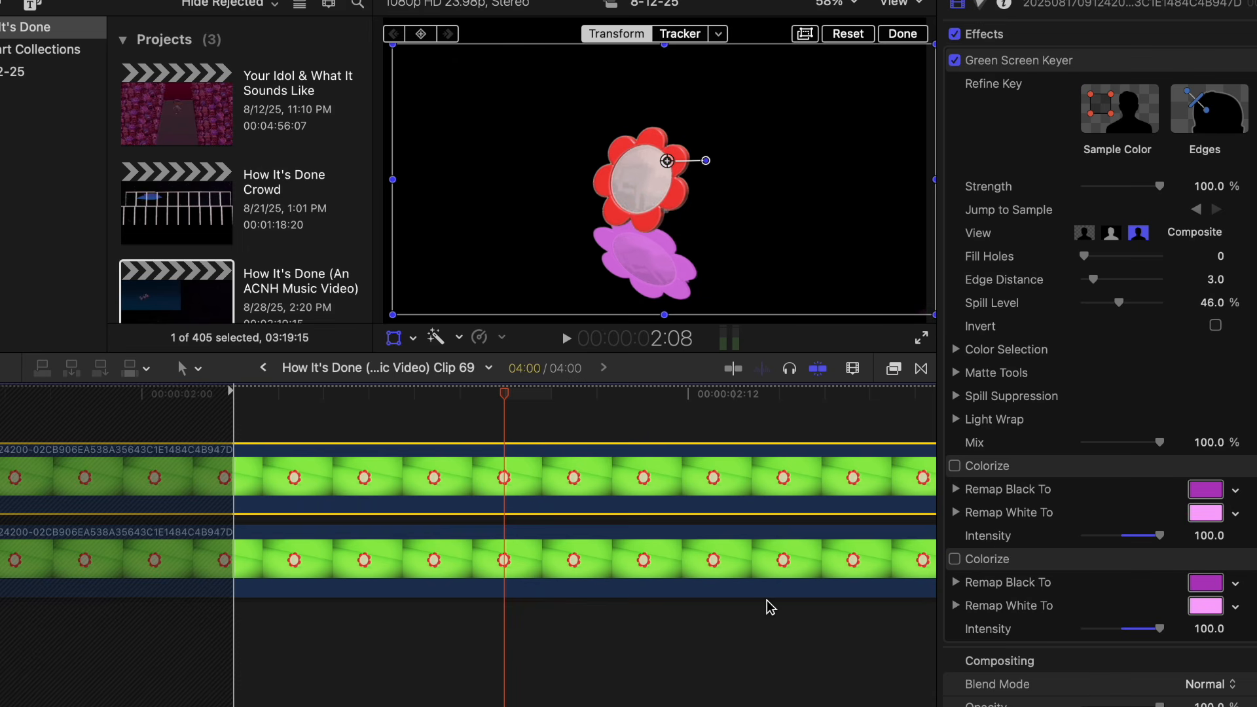
left_click(955, 559)
Step: Move the upper flower up and away from the lower flower in the frame, and undo the move
left_click_drag(667, 162, 812, 92)
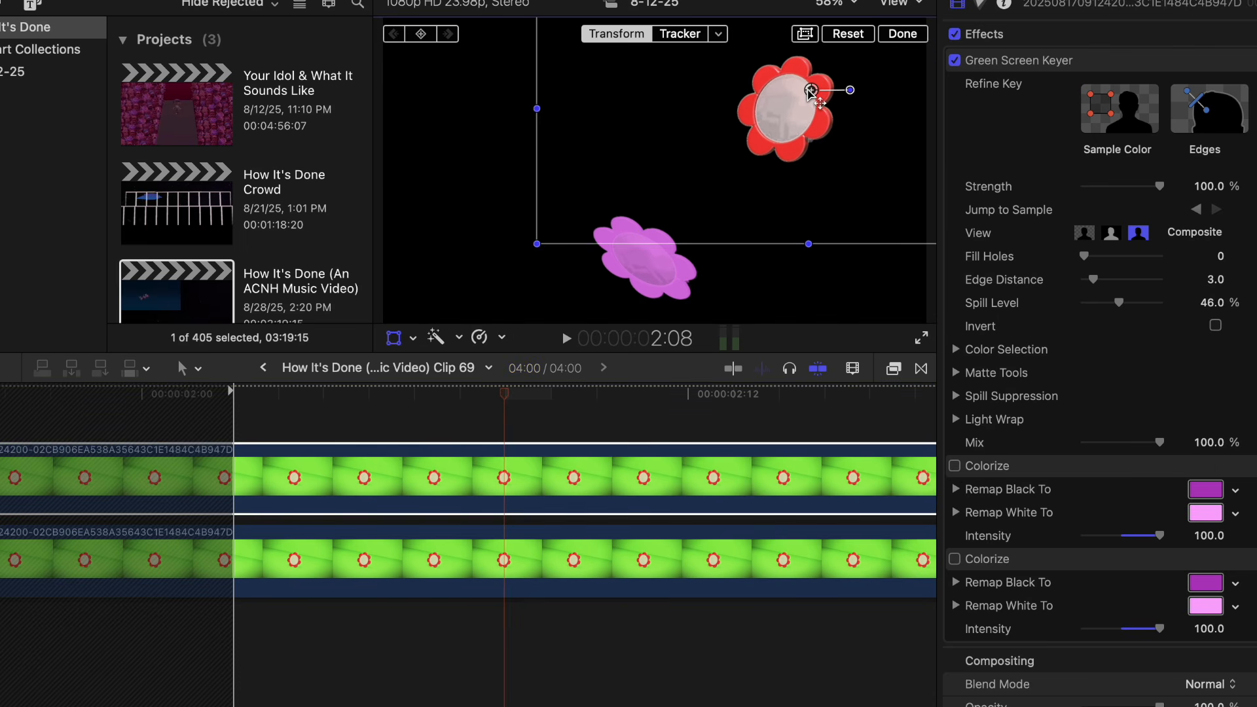
key("super+z")
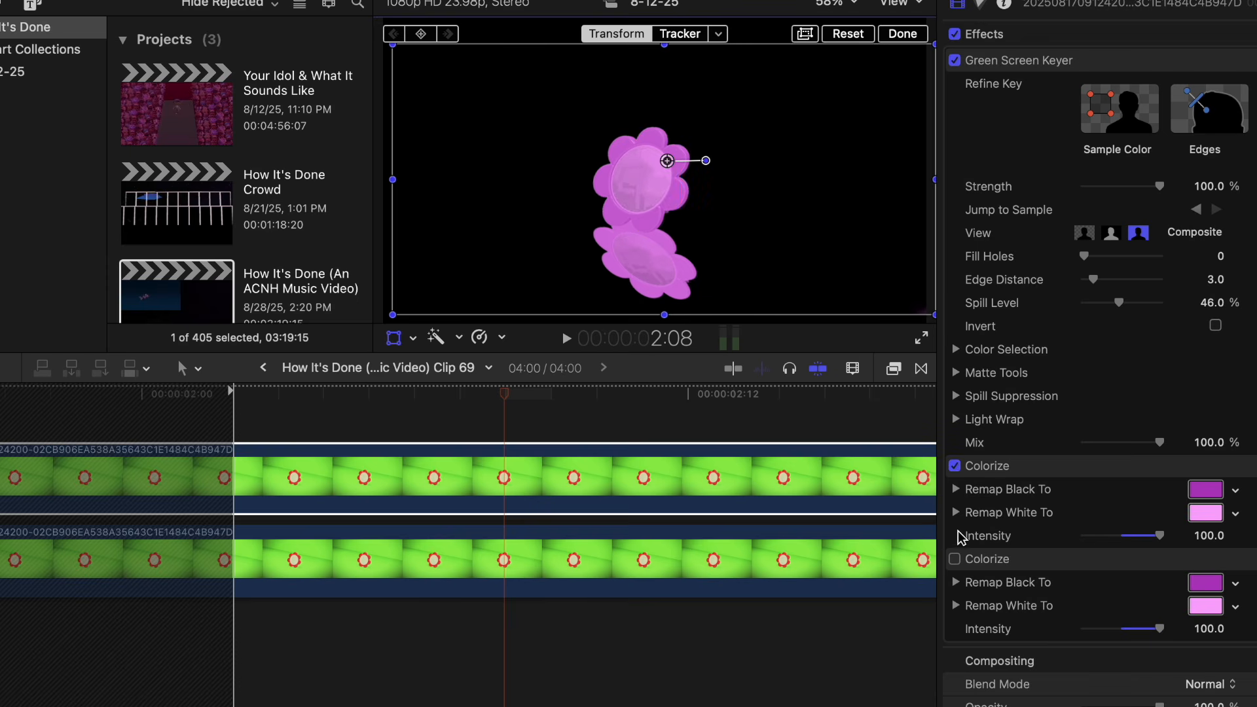